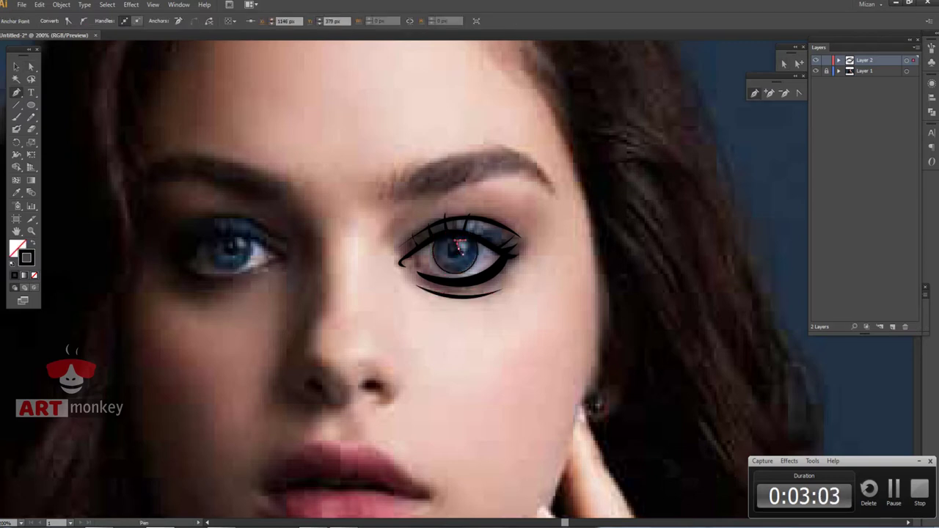
# Extend the right eye's path with one more anchor point
pyautogui.click(463, 254)
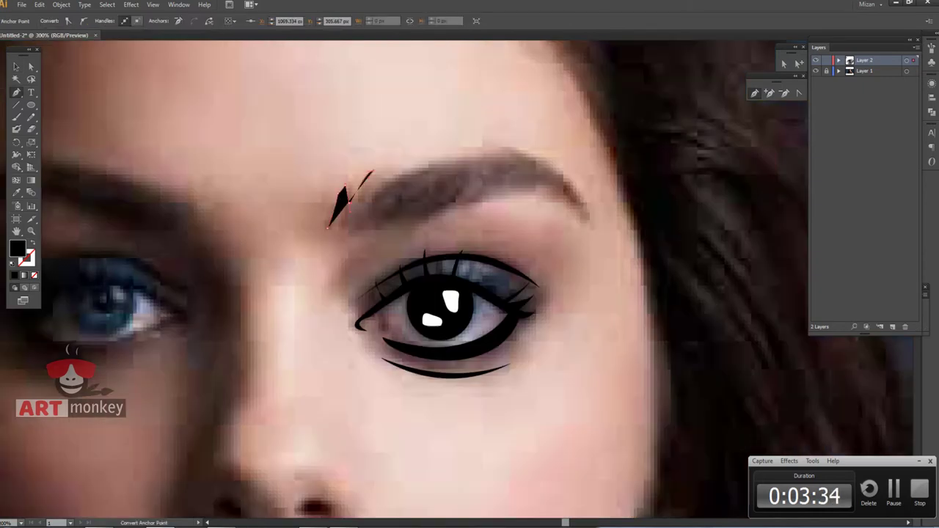
# Shape the right eyebrow with two more anchors and fill it solid black
pyautogui.click(355, 203)
pyautogui.click(371, 173)
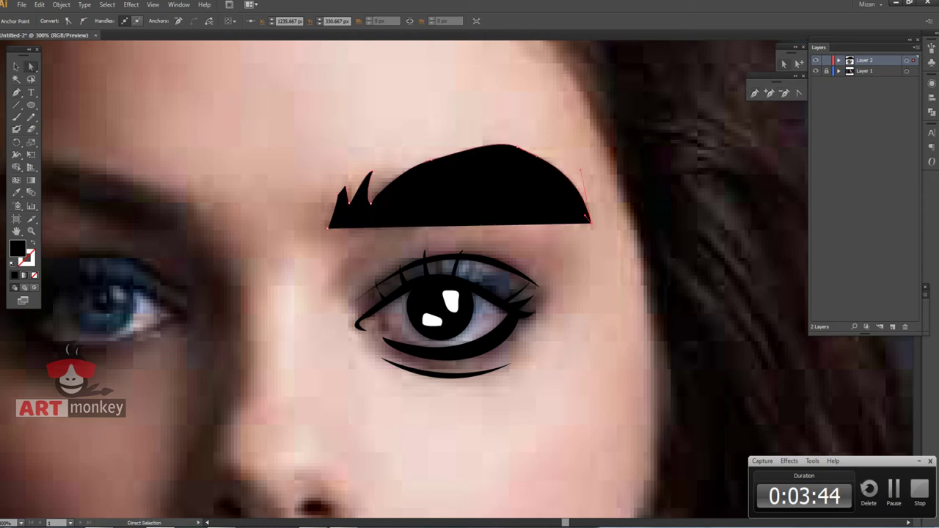
pyautogui.press('ctrl')
pyautogui.hotkey('shift', 'x')
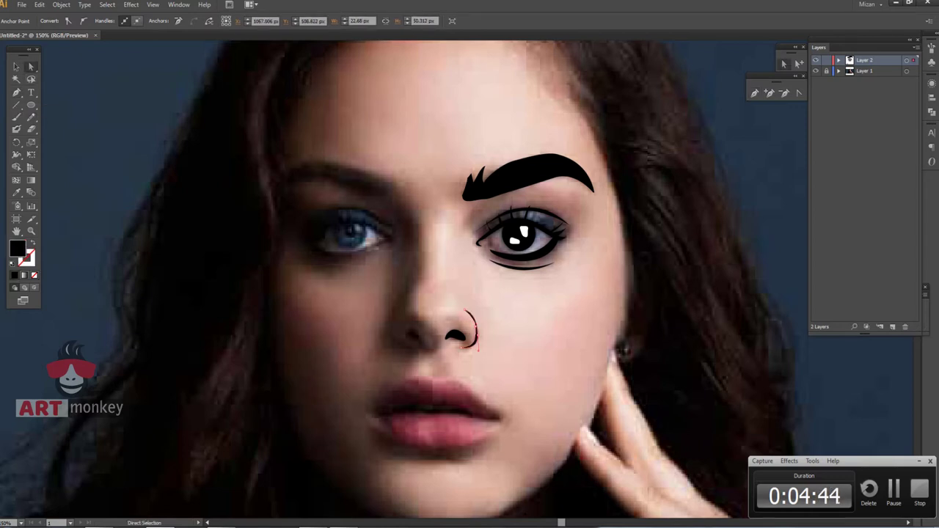
# Deselect the nose path, toggle the photo layer's visibility, and fill the nose black
pyautogui.hotkey('ctrl', 'shift', 'a')
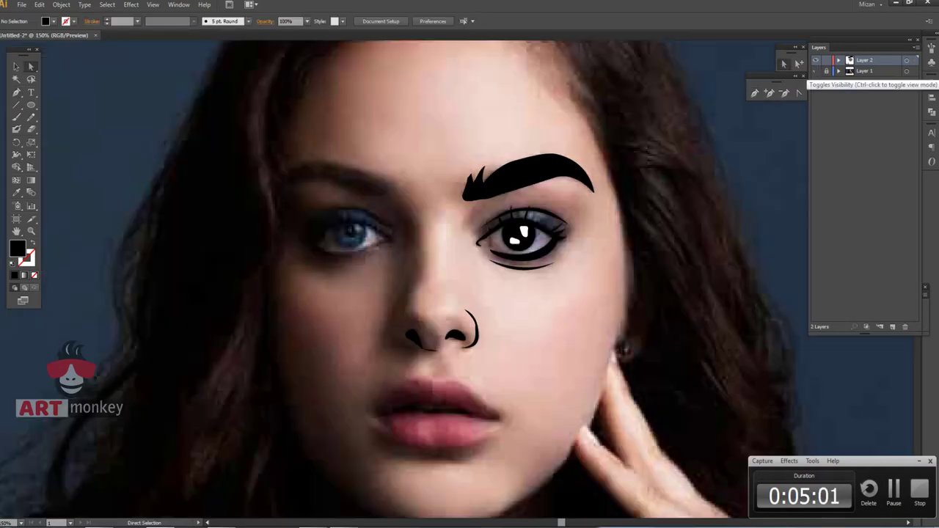
pyautogui.click(816, 71)
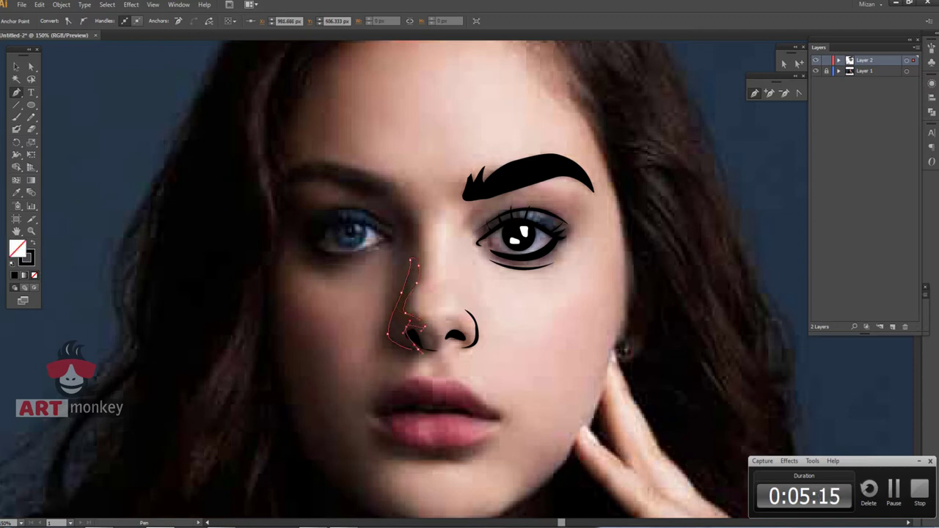
pyautogui.hotkey('shift', 'x')
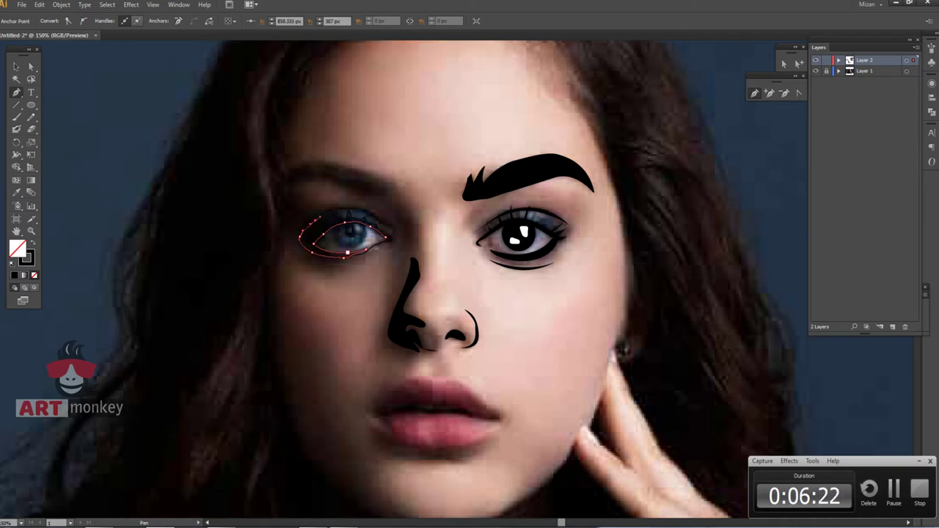
# Trace the left eyebrow as a closed shape and fill it solid black
pyautogui.press('a')
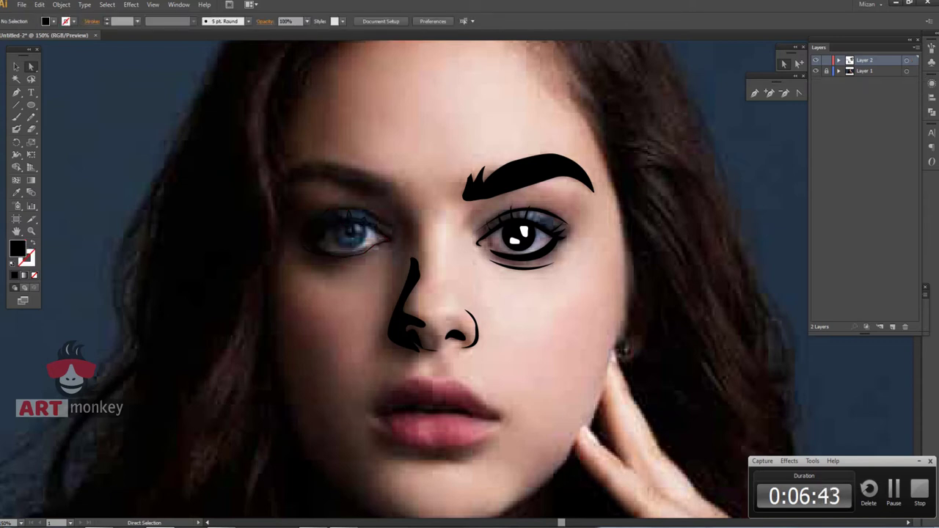
pyautogui.hotkey('shift', 'x')
pyautogui.press('p')
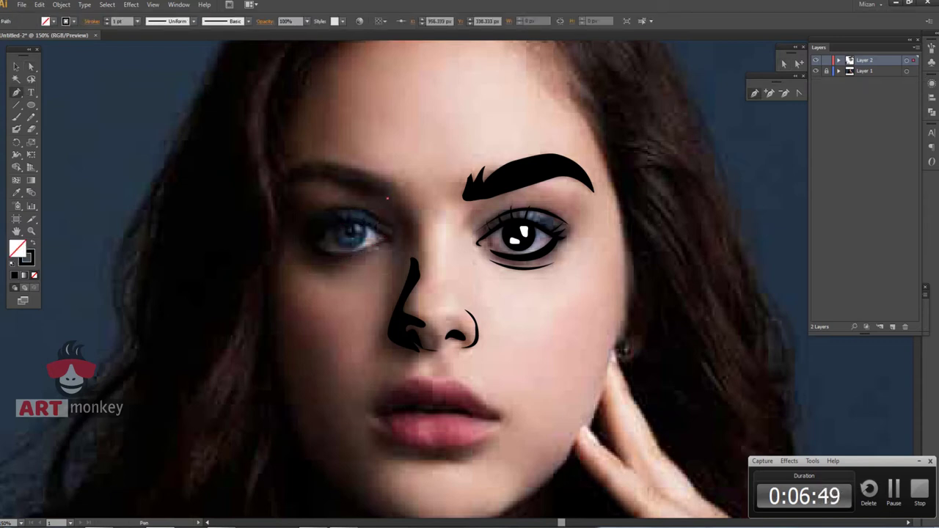
pyautogui.moveTo(275, 189); pyautogui.dragTo(294, 152)
pyautogui.moveTo(339, 162); pyautogui.dragTo(396, 192)
pyautogui.click(391, 181)
pyautogui.click(387, 198)
pyautogui.click(314, 179)
pyautogui.click(275, 190)
pyautogui.hotkey('shift', 'x')
pyautogui.hotkey('ctrl', 'shift', 'a')
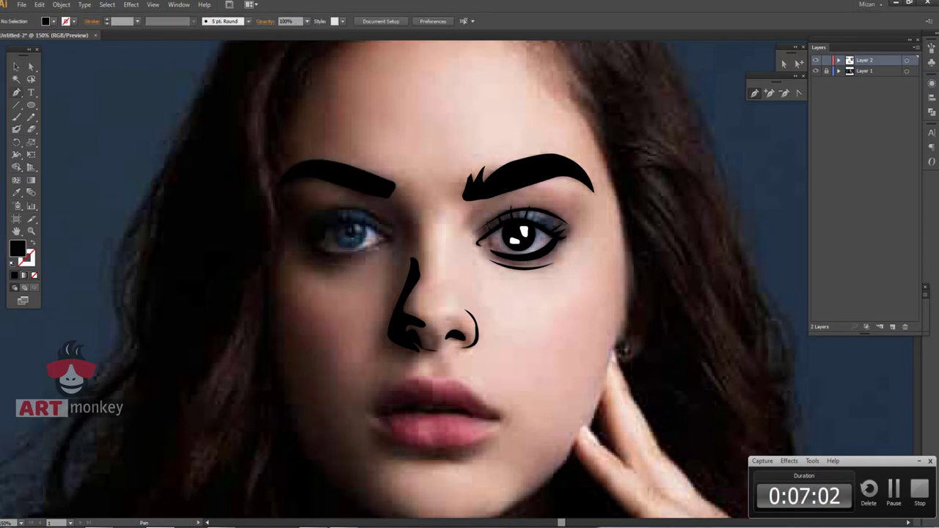
# Outline the left eye's upper and lower lids as a closed, unfilled path
pyautogui.click(326, 231)
pyautogui.moveTo(358, 222); pyautogui.dragTo(367, 222)
pyautogui.hotkey('shift', 'x')
pyautogui.click(310, 246)
pyautogui.click(343, 252)
pyautogui.click(393, 241)
pyautogui.press('a')
pyautogui.hotkey('ctrl', '+')
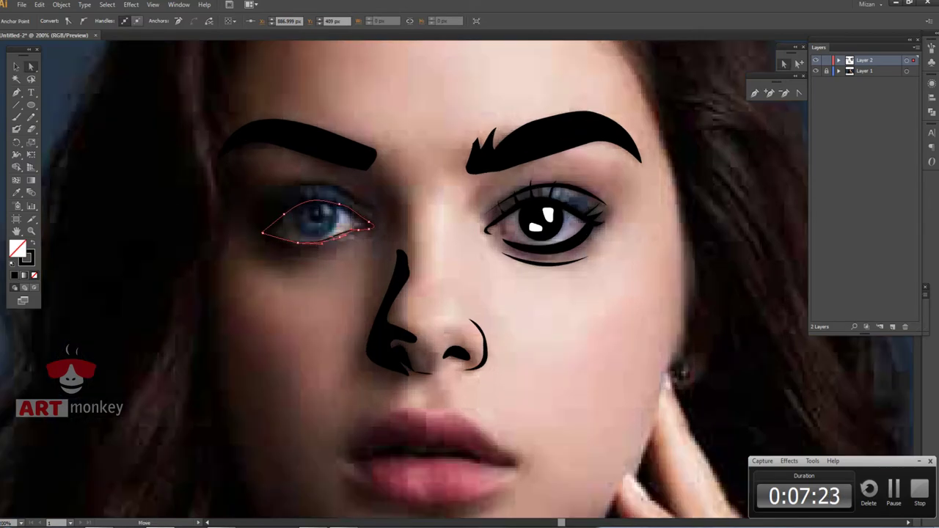
pyautogui.hotkey('ctrl', 'shift', 'a')
# Place five Pen anchors along the left upper eyelid
pyautogui.press('p')
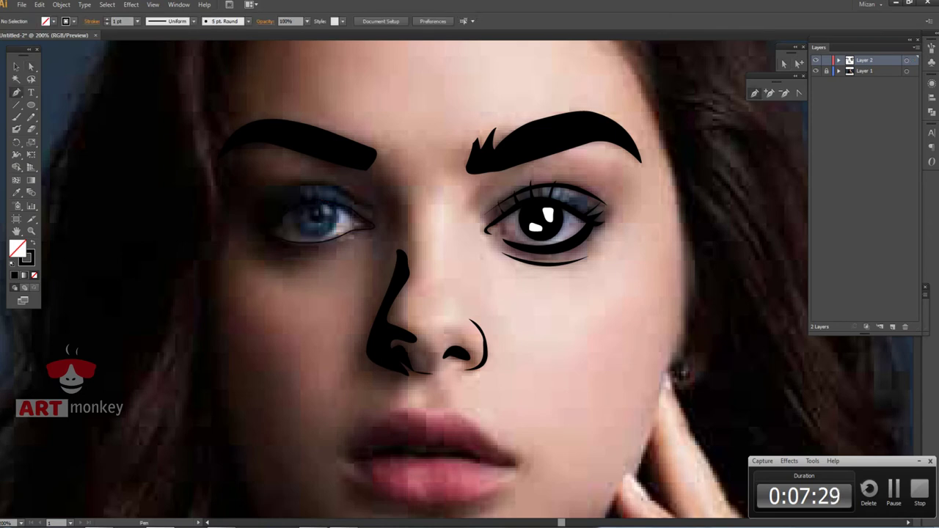
pyautogui.click(285, 193)
pyautogui.click(299, 189)
pyautogui.click(314, 185)
pyautogui.click(332, 190)
pyautogui.click(348, 197)
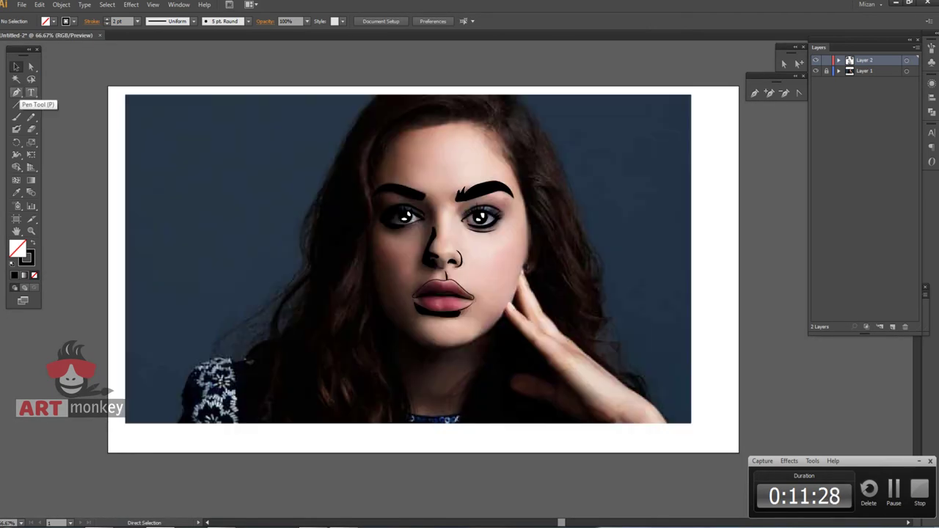
# Start a path beside the face, add an anchor along the right cheek, and deselect it
pyautogui.click(16, 93)
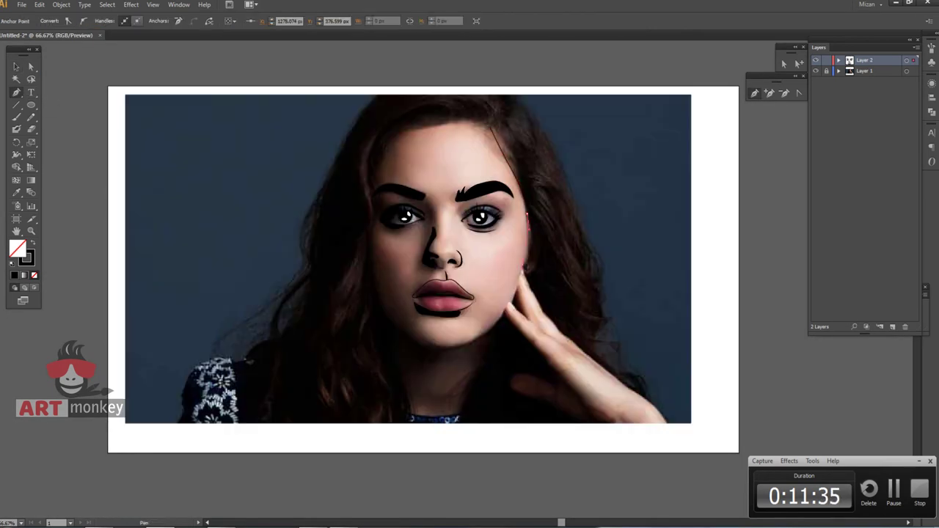
pyautogui.click(530, 270)
pyautogui.hotkey('ctrl', 'shift', 'a')
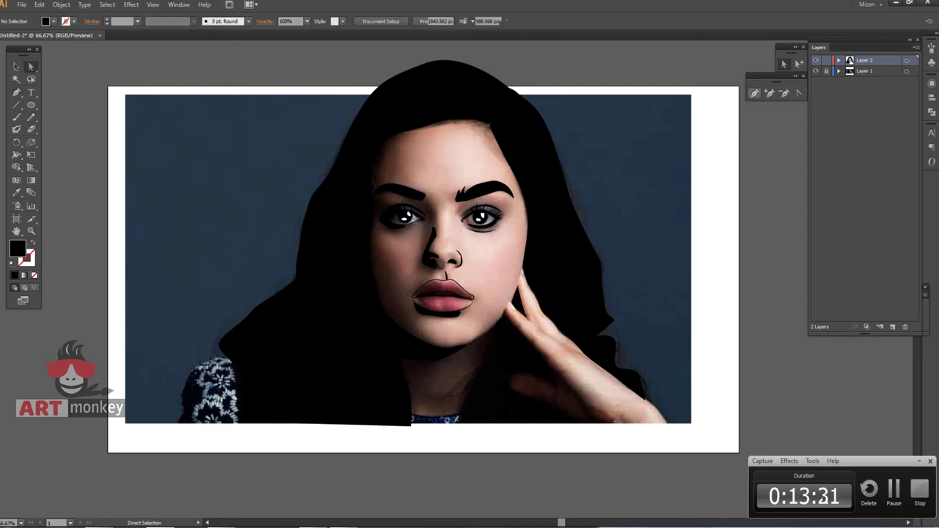
# Begin the hand outline with two anchors along the fingers
pyautogui.click(569, 384)
pyautogui.click(623, 431)
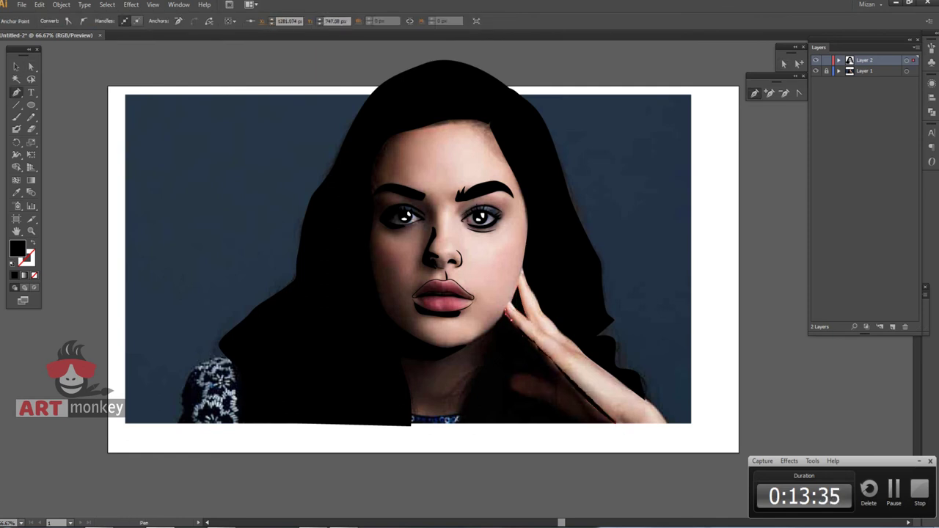